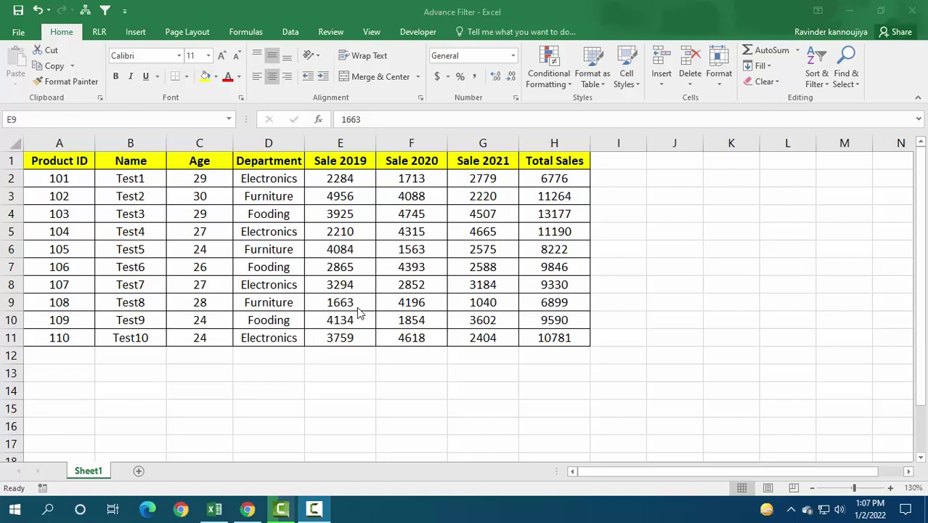
# Filter the Department column to show only Electronics rows, then switch filtering off to restore all ten rows.
pyautogui.click(257, 164)
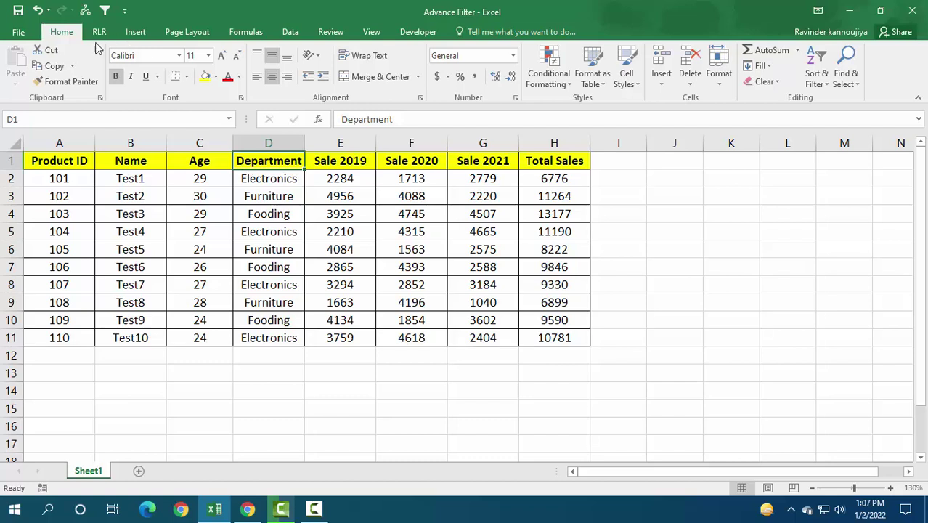
pyautogui.click(814, 75)
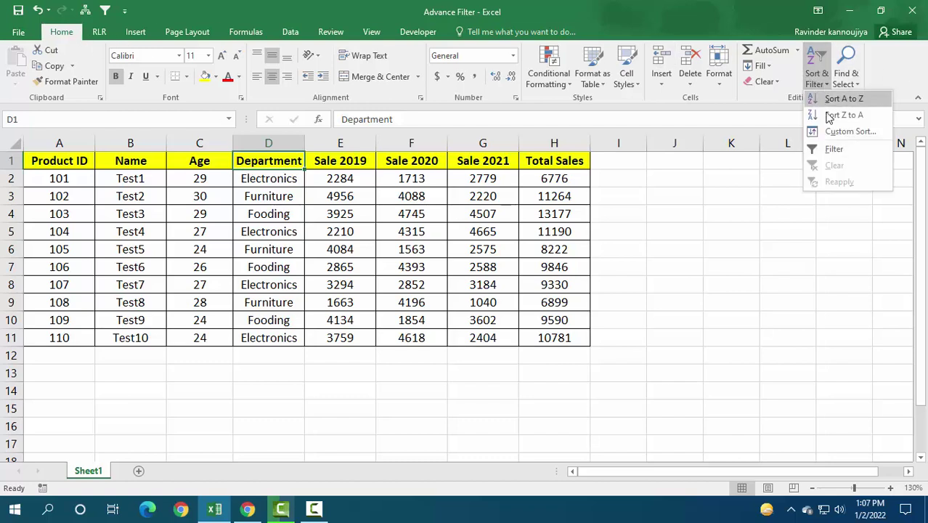
pyautogui.click(833, 149)
pyautogui.click(297, 162)
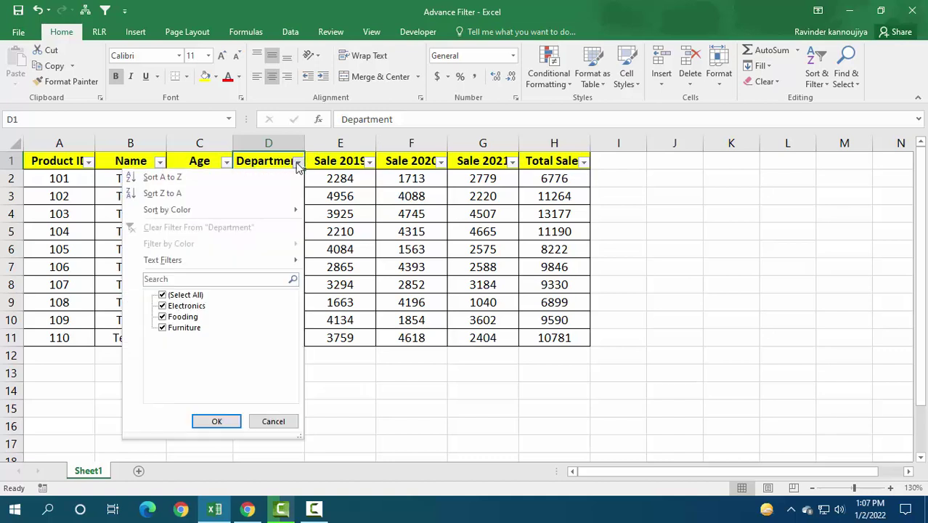
pyautogui.click(162, 294)
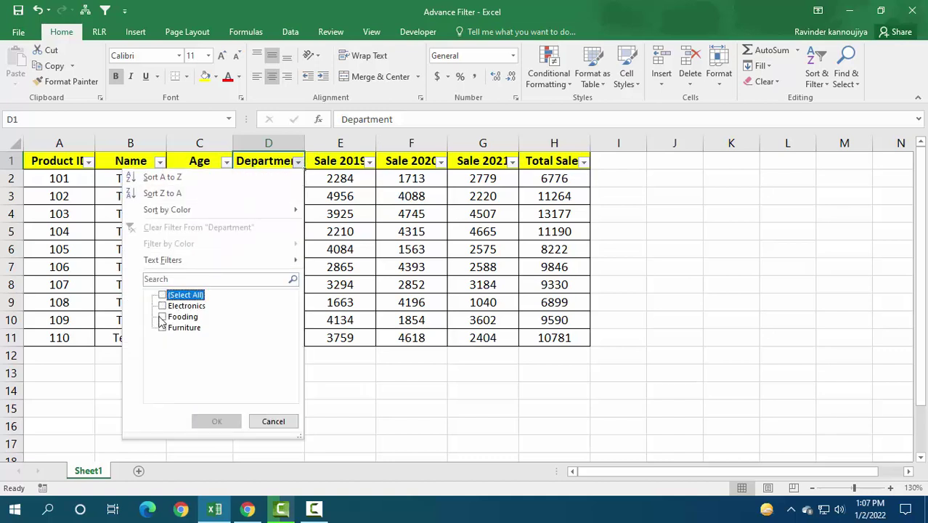
pyautogui.click(161, 306)
pyautogui.click(222, 421)
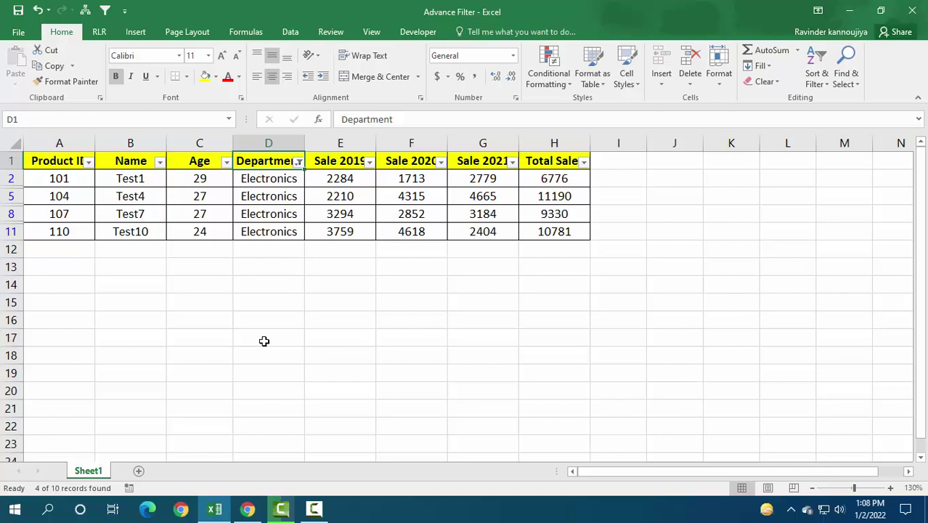
pyautogui.hotkey('ctrl', 'shift', 'l')
# Toggle the table's filter buttons on and then off again.
pyautogui.press('Down')
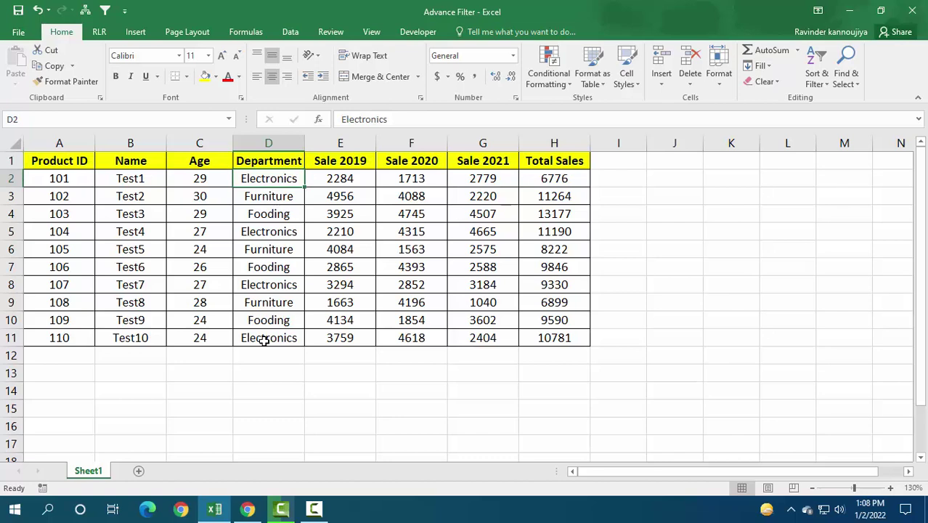
pyautogui.hotkey('alt', '5')
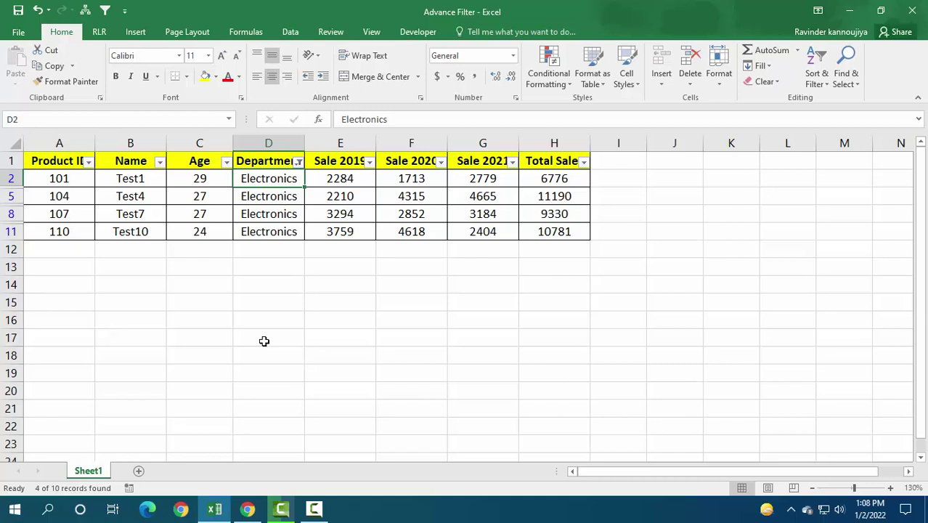
pyautogui.hotkey('alt', '5')
# Filter the table by Name down to the Test2 row, then remove filtering.
pyautogui.press('Up')
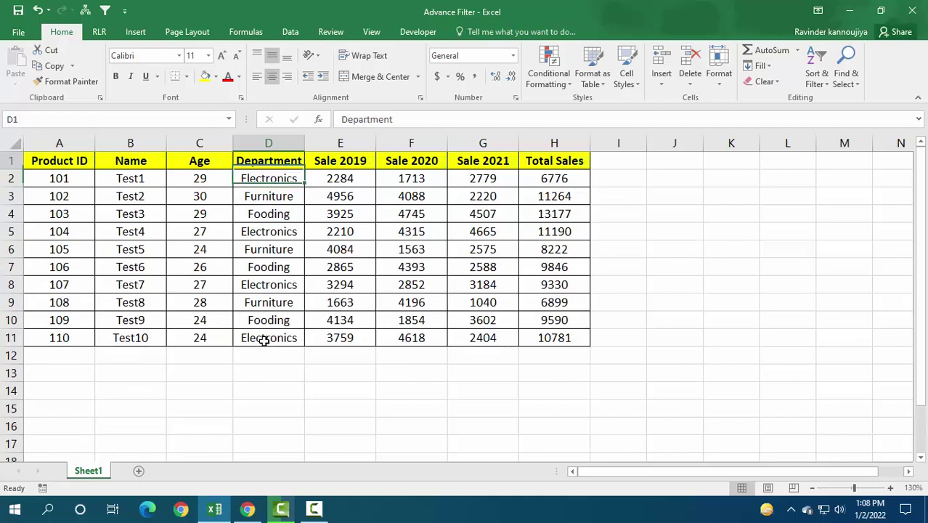
pyautogui.press('Left')
pyautogui.press('Left')
pyautogui.press('Left')
pyautogui.press('Down')
pyautogui.press('Down')
pyautogui.press('Right')
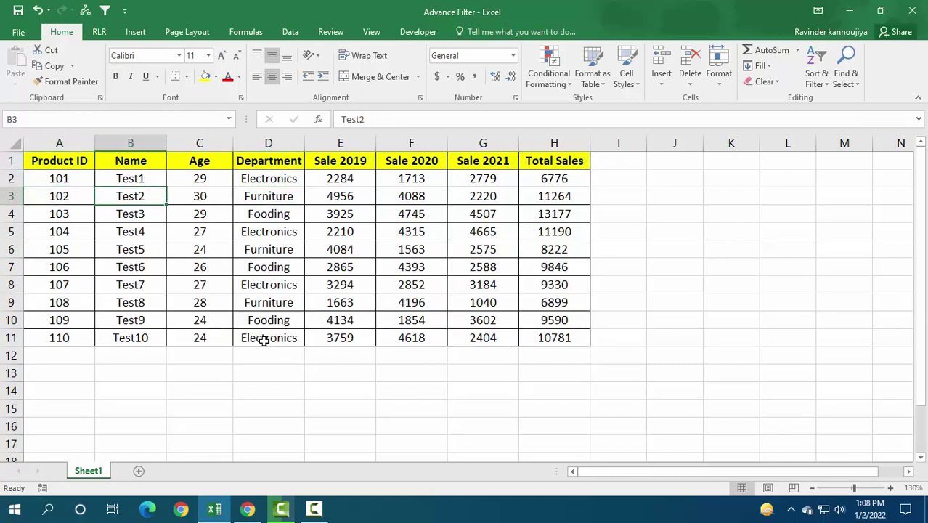
pyautogui.hotkey('alt', '5')
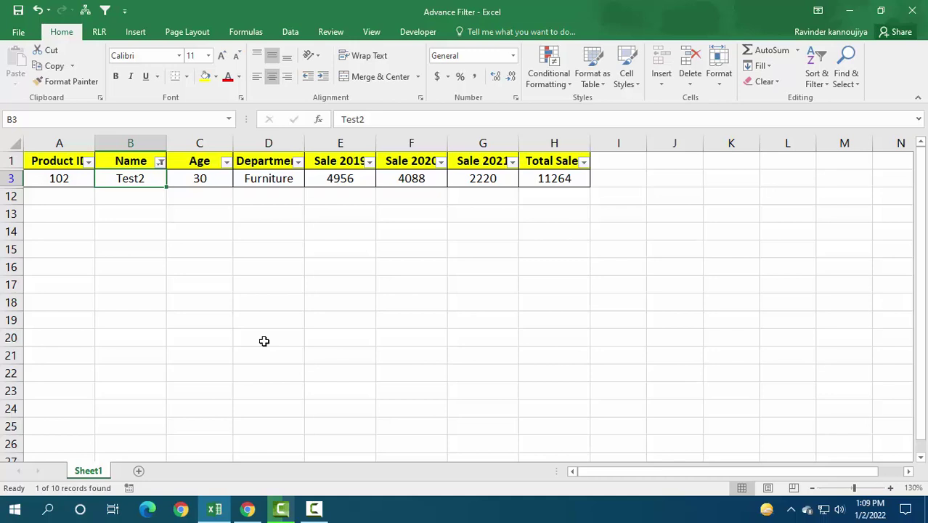
pyautogui.hotkey('ctrl', 'shift', 'l')
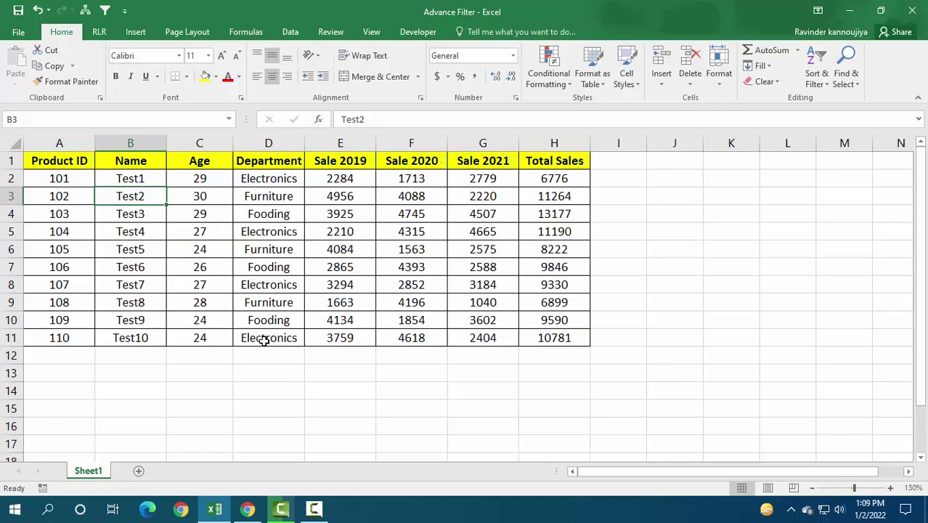
# Enter the criterion >25 in cell C12 below the Age column.
pyautogui.press('Right')
pyautogui.press('Down')
pyautogui.press('Down')
pyautogui.press('Down')
pyautogui.press('Down')
pyautogui.press('Down')
pyautogui.press('Down')
pyautogui.press('Down')
pyautogui.press('Down')
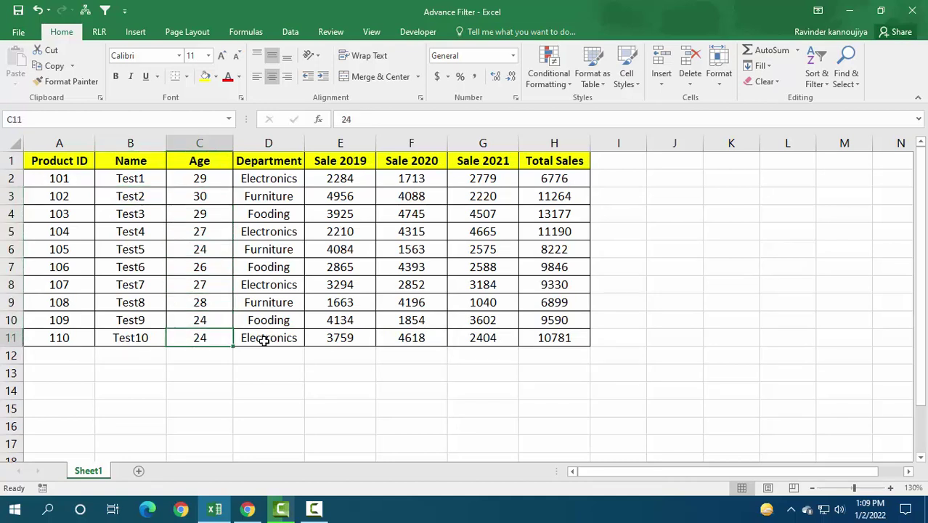
pyautogui.press('Down')
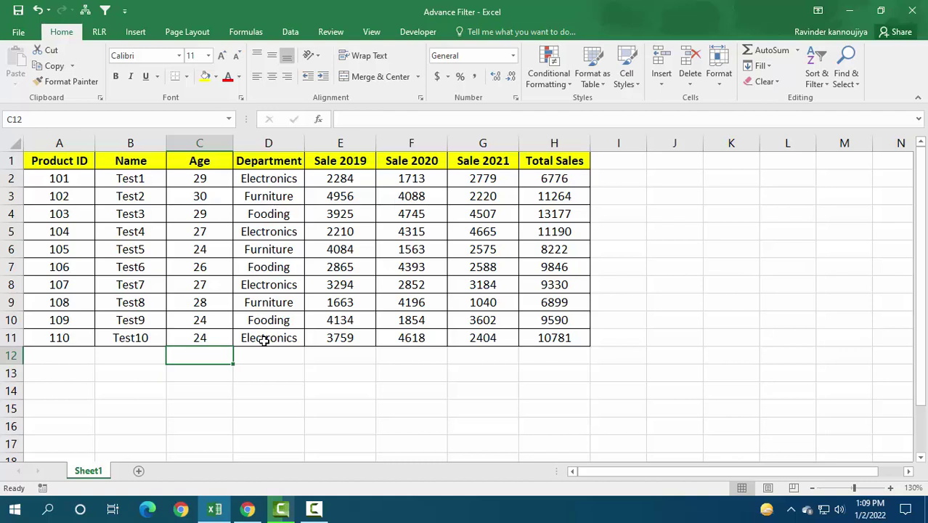
pyautogui.write('>25')
pyautogui.press('Return')
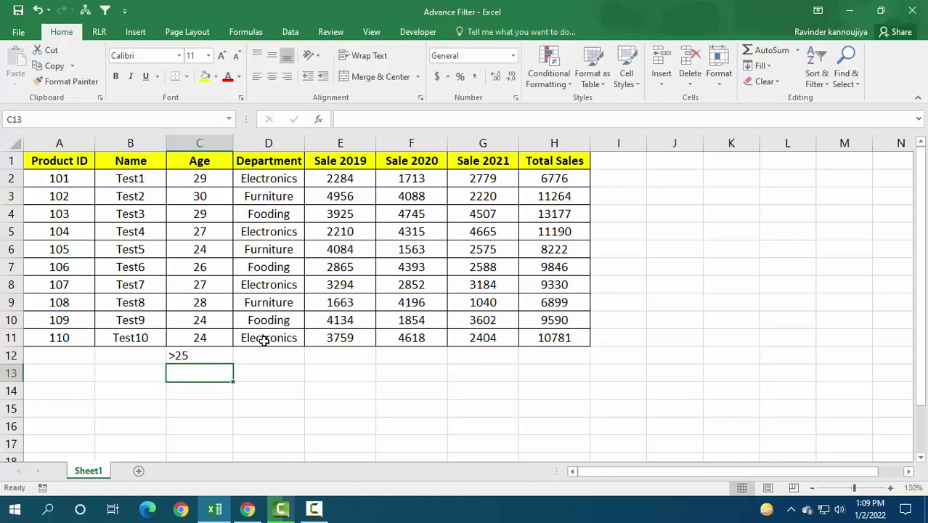
# Turn filtering on briefly to test the table, then switch it off again.
pyautogui.press('Up')
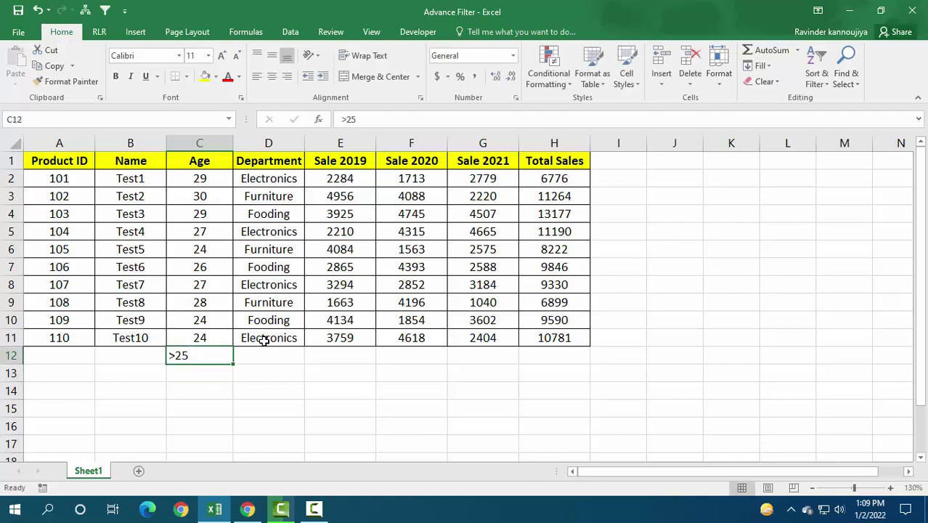
pyautogui.hotkey('ctrl', 'q')
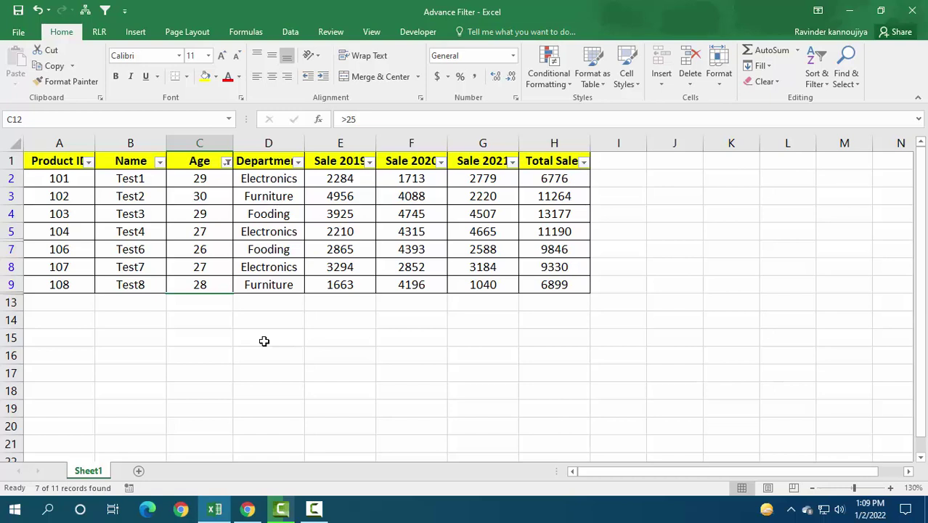
pyautogui.hotkey('ctrl', 'shift', 'l')
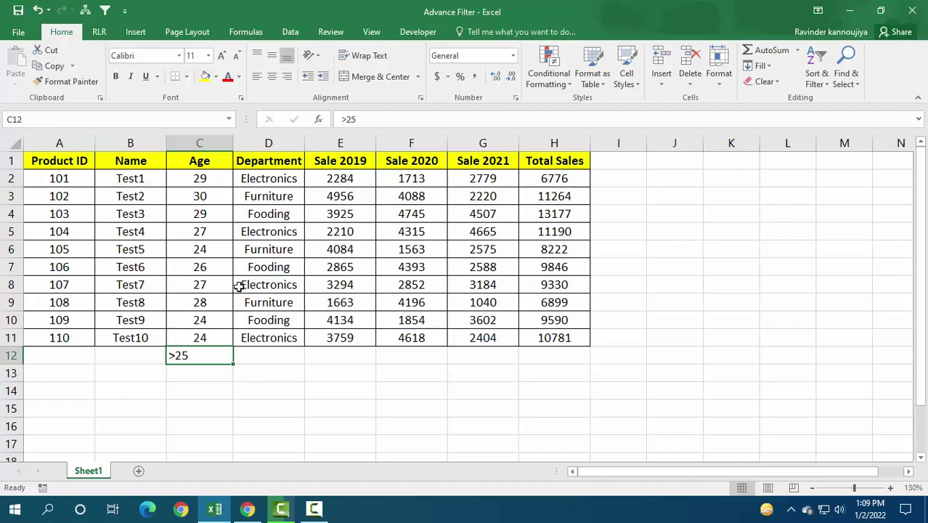
pyautogui.click(222, 245)
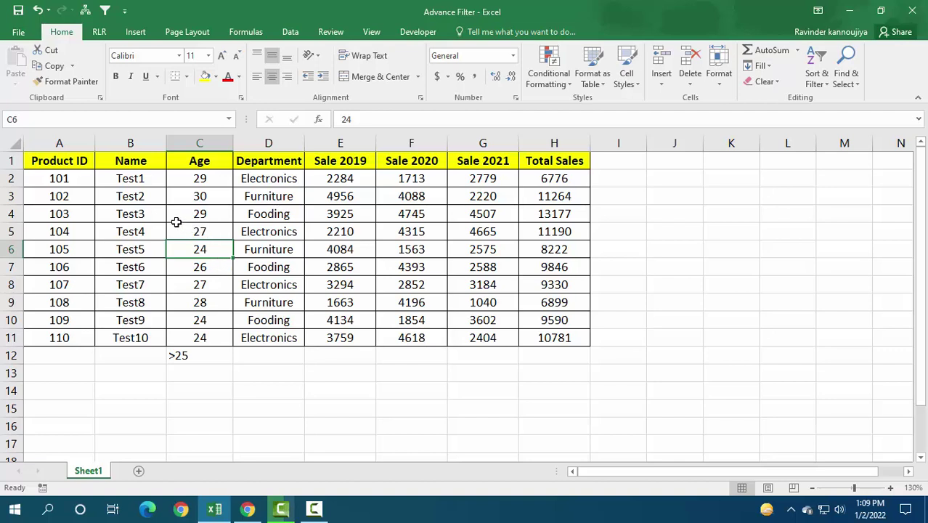
pyautogui.click(124, 13)
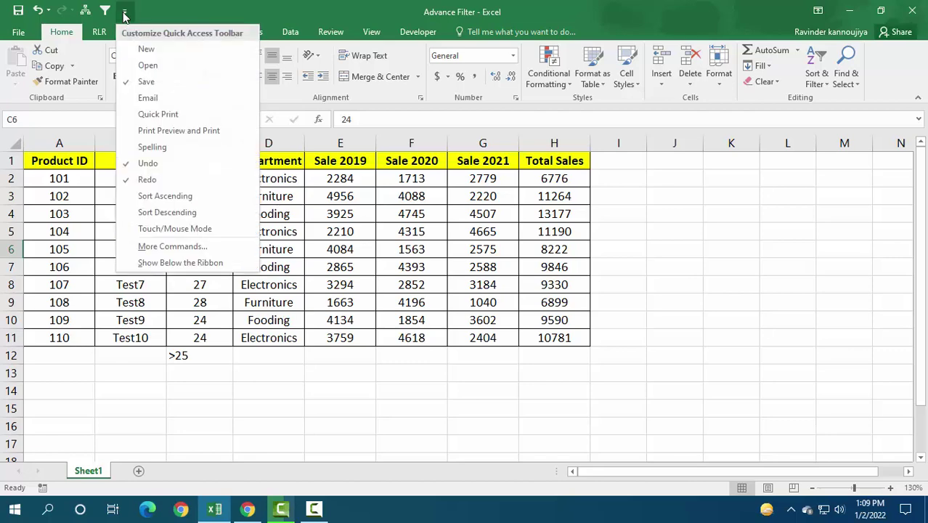
pyautogui.click(165, 246)
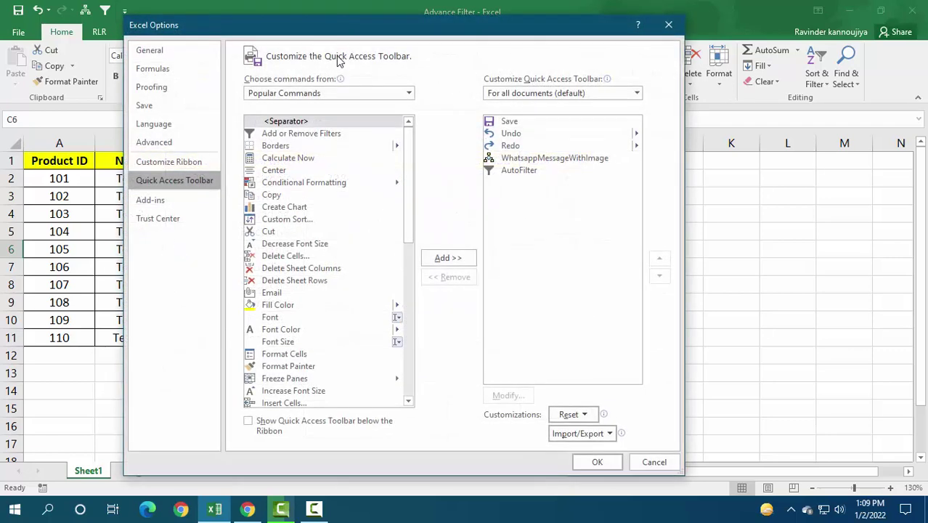
pyautogui.moveTo(329, 35); pyautogui.dragTo(316, 38)
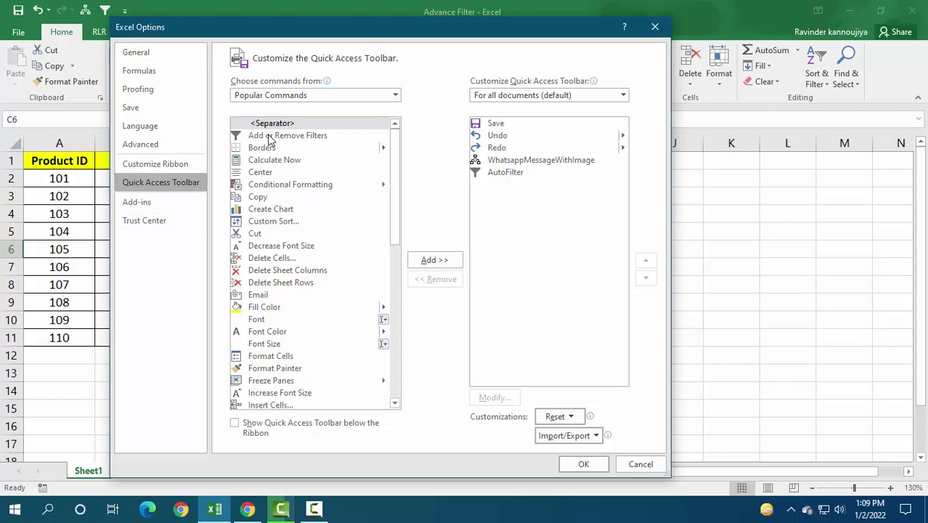
pyautogui.click(301, 93)
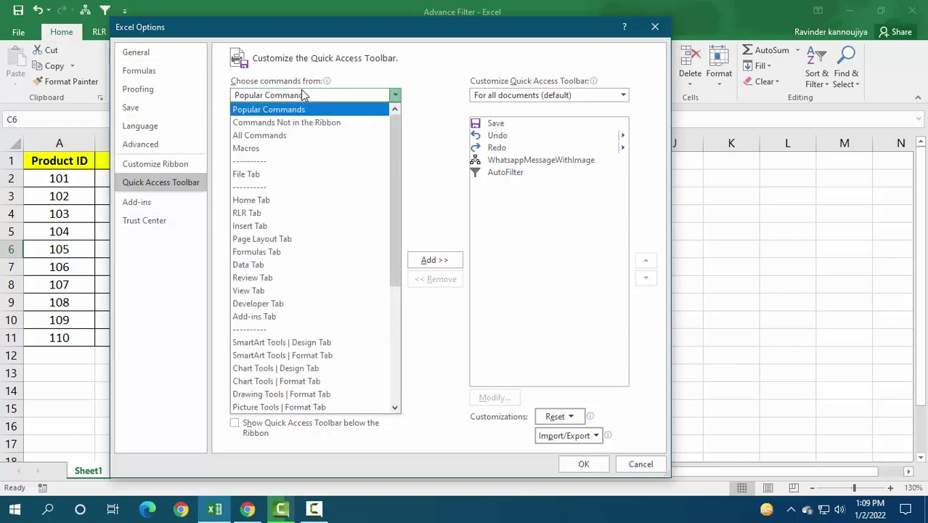
pyautogui.click(276, 138)
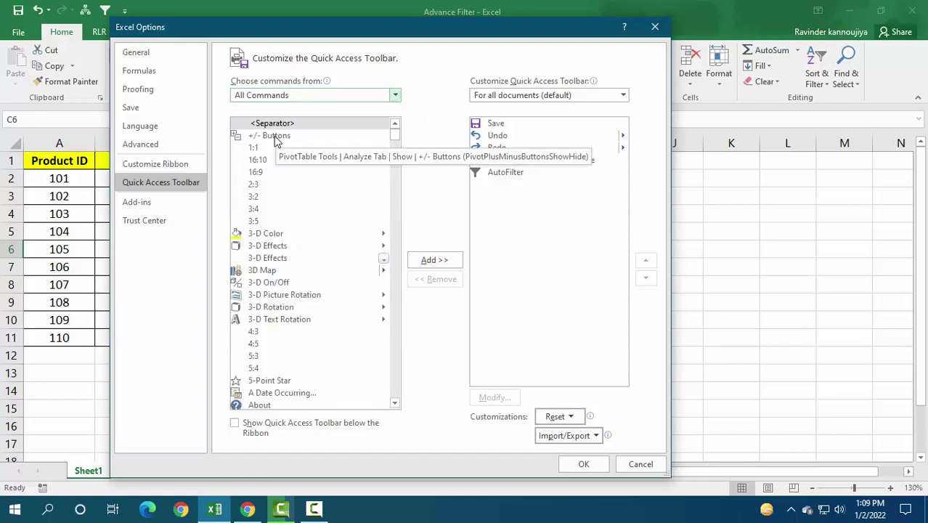
pyautogui.click(254, 208)
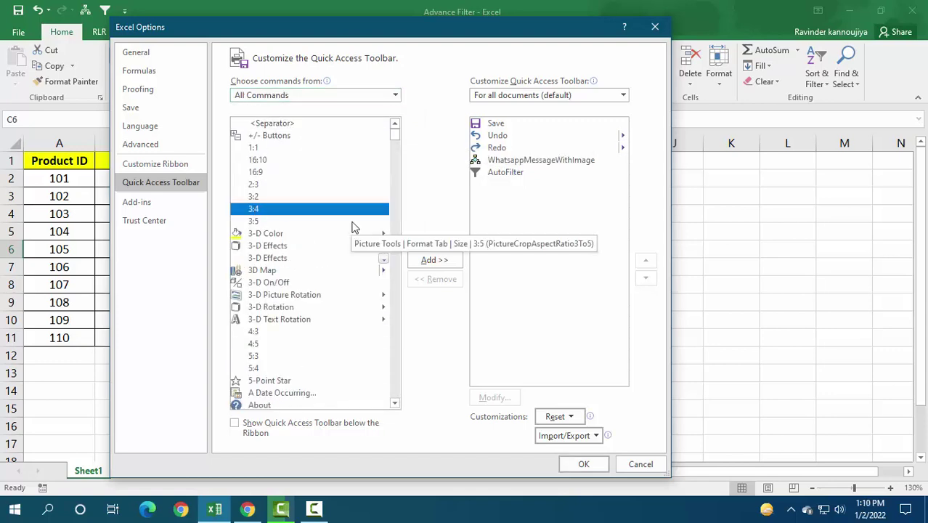
pyautogui.press('a')
pyautogui.press('a')
pyautogui.press('a')
pyautogui.press('a')
pyautogui.press('a')
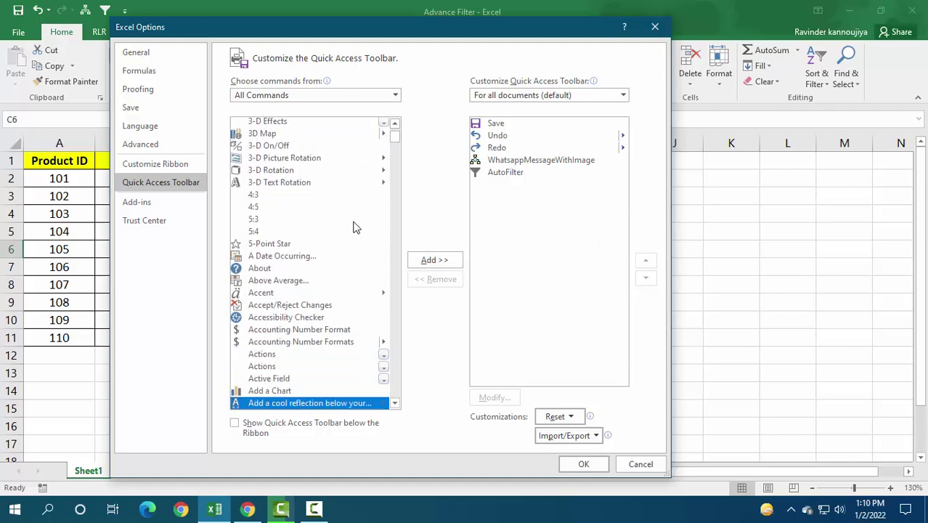
pyautogui.press('a')
pyautogui.press('a')
pyautogui.press('a')
pyautogui.press('a')
pyautogui.press('a')
pyautogui.press('a')
pyautogui.press('a')
pyautogui.press('a')
pyautogui.press('a')
pyautogui.press('a')
pyautogui.press('a')
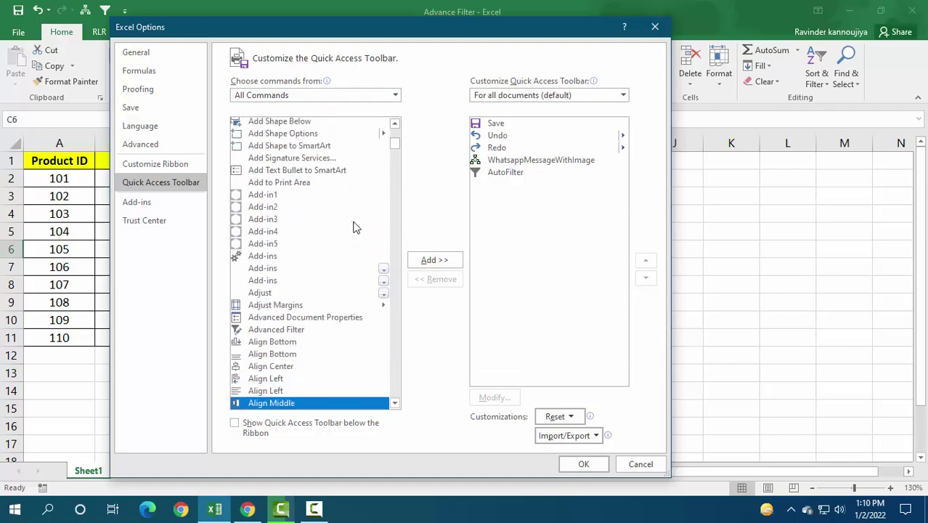
pyautogui.press('a')
pyautogui.press('a')
pyautogui.press('a')
pyautogui.press('a')
pyautogui.press('a')
pyautogui.press('a')
pyautogui.press('a')
pyautogui.press('a')
pyautogui.press('a')
pyautogui.press('a')
pyautogui.press('a')
pyautogui.press('a')
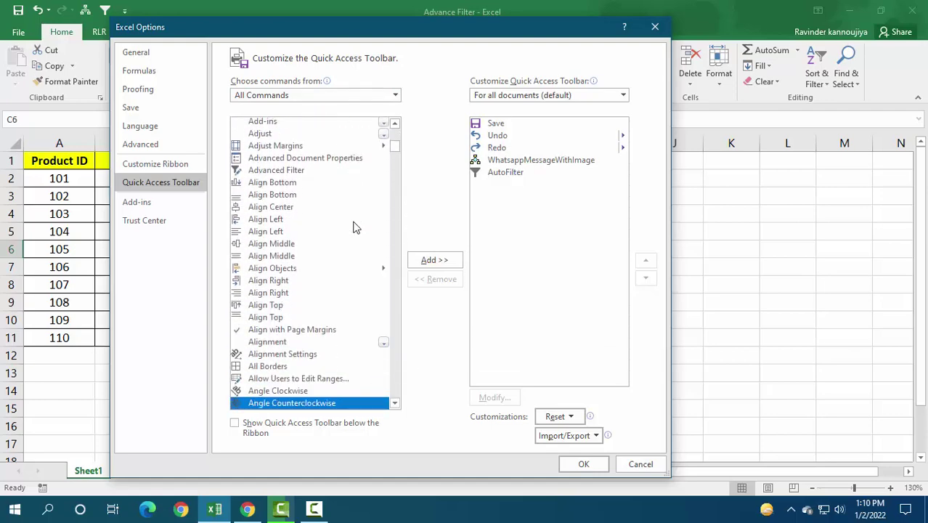
pyautogui.press('a')
pyautogui.press('a')
pyautogui.press('a')
pyautogui.press('a')
pyautogui.press('a')
pyautogui.press('a')
pyautogui.press('a')
pyautogui.press('a')
pyautogui.press('a')
pyautogui.press('a')
pyautogui.press('a')
pyautogui.press('a')
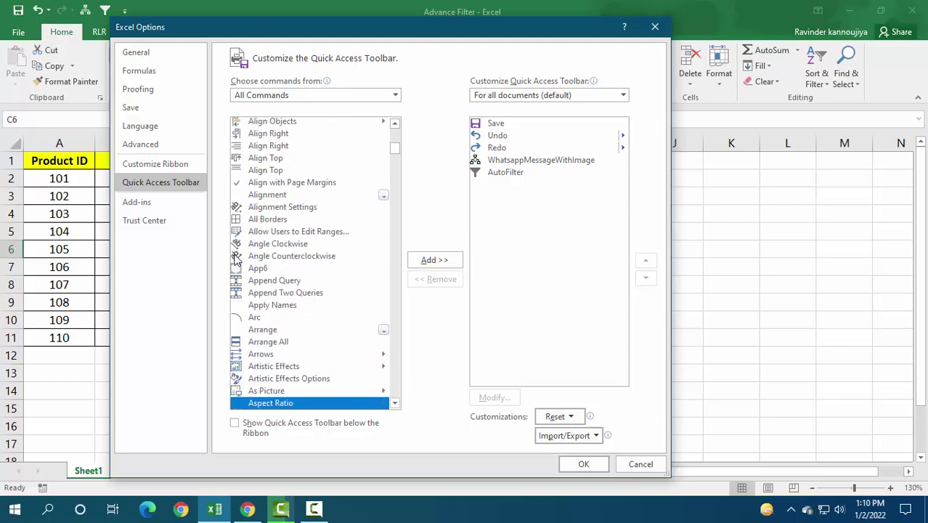
pyautogui.moveTo(308, 34); pyautogui.dragTo(218, 29)
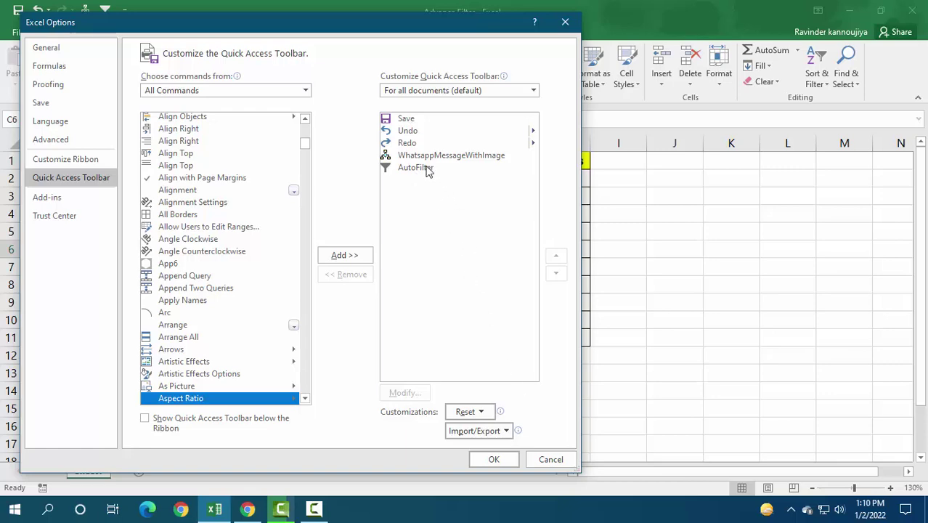
pyautogui.click(529, 460)
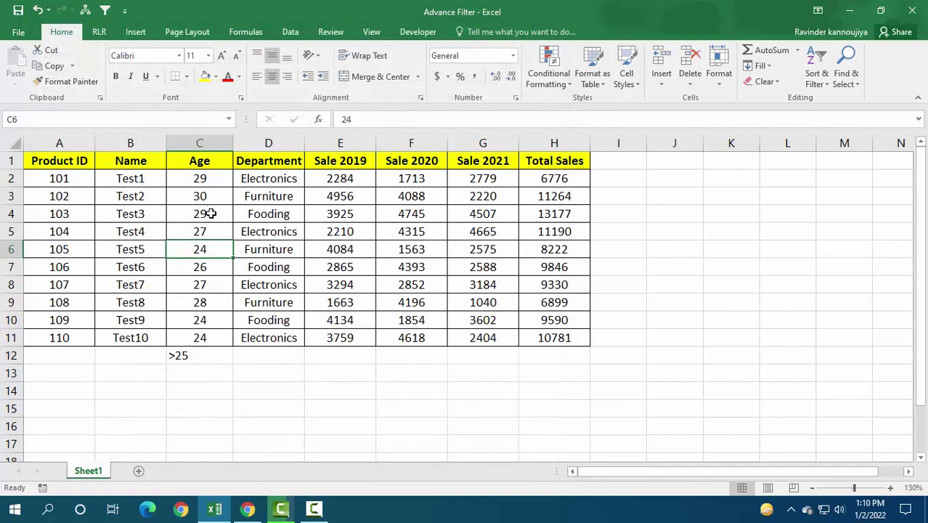
pyautogui.click(274, 180)
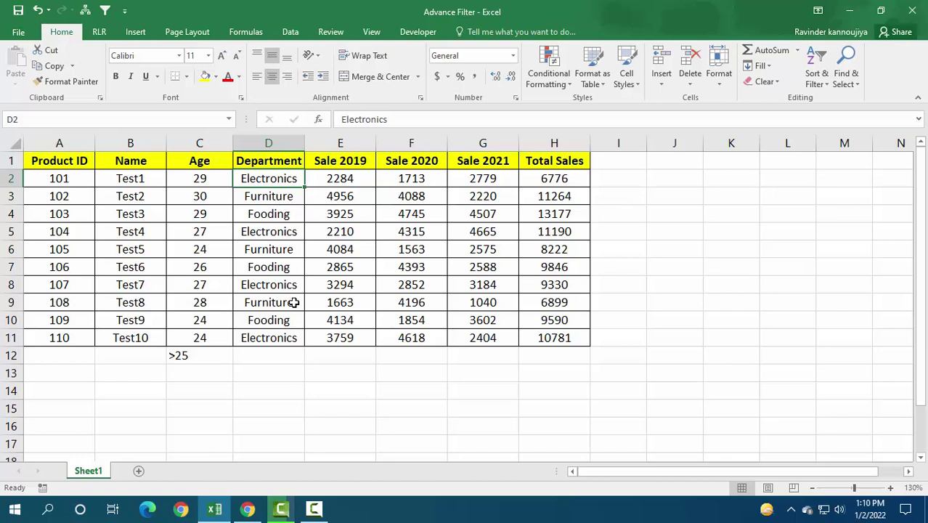
pyautogui.hotkey('alt', '5')
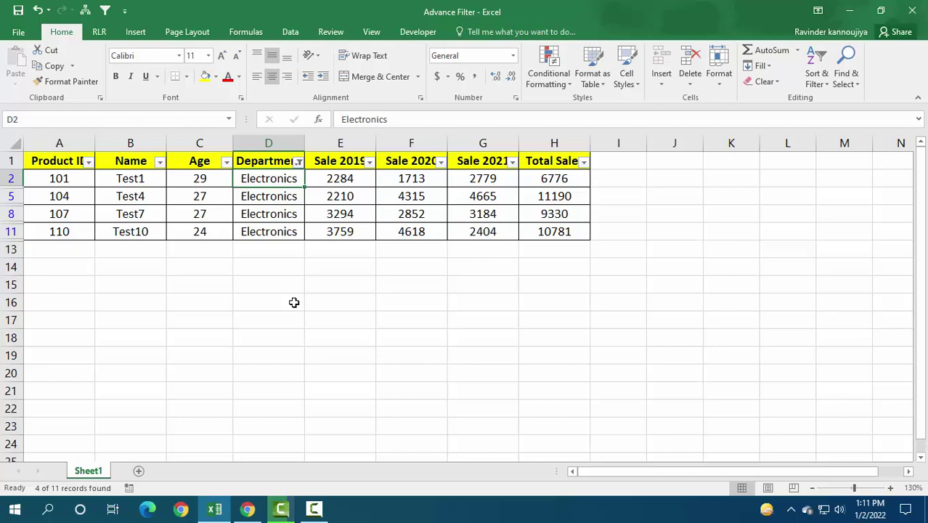
pyautogui.hotkey('ctrl', 'shift', 'l')
pyautogui.press('Left')
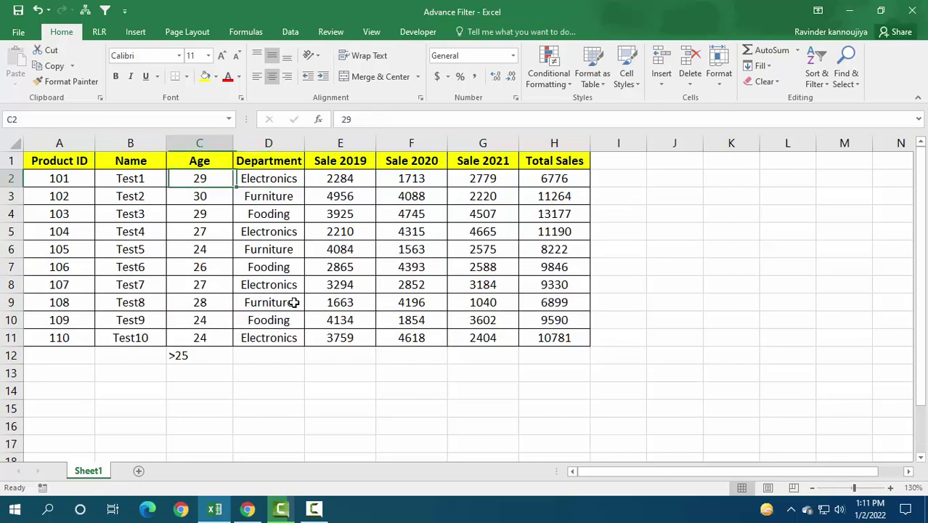
pyautogui.press('Down')
pyautogui.press('Down')
pyautogui.press('Down')
pyautogui.press('Down')
pyautogui.press('Down')
pyautogui.press('Down')
pyautogui.press('Down')
pyautogui.press('Down')
pyautogui.press('Down')
pyautogui.press('Down')
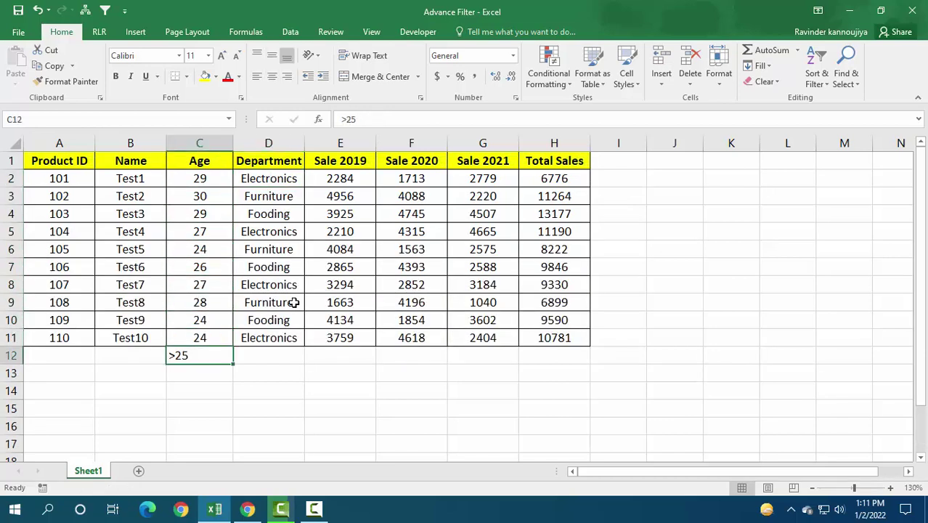
pyautogui.press('Right')
pyautogui.press('Right')
pyautogui.press('Right')
pyautogui.press('Right')
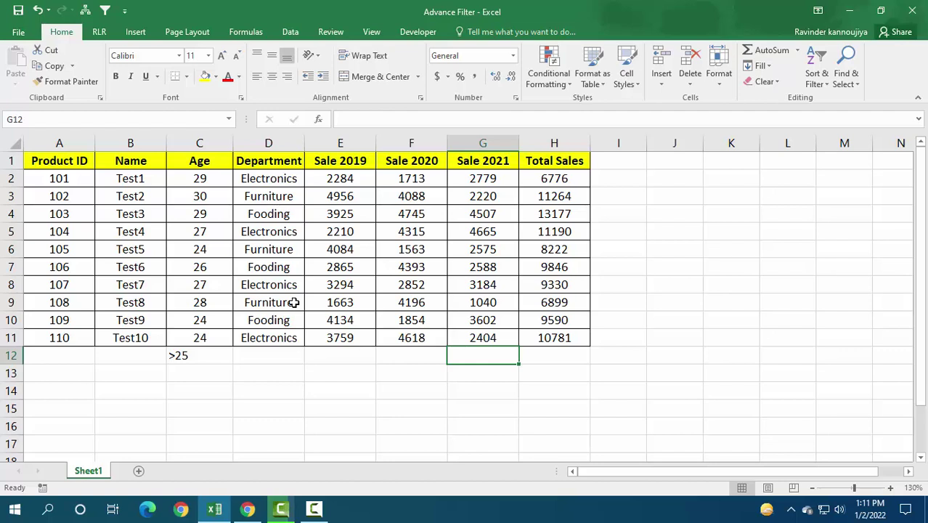
# Clear >25 from C12 and enter >2000 in G12 under Sale 2021.
pyautogui.press('Left')
pyautogui.press('Left')
pyautogui.press('Left')
pyautogui.press('Left')
pyautogui.press('Delete')
pyautogui.press('Right')
pyautogui.press('Right')
pyautogui.press('Right')
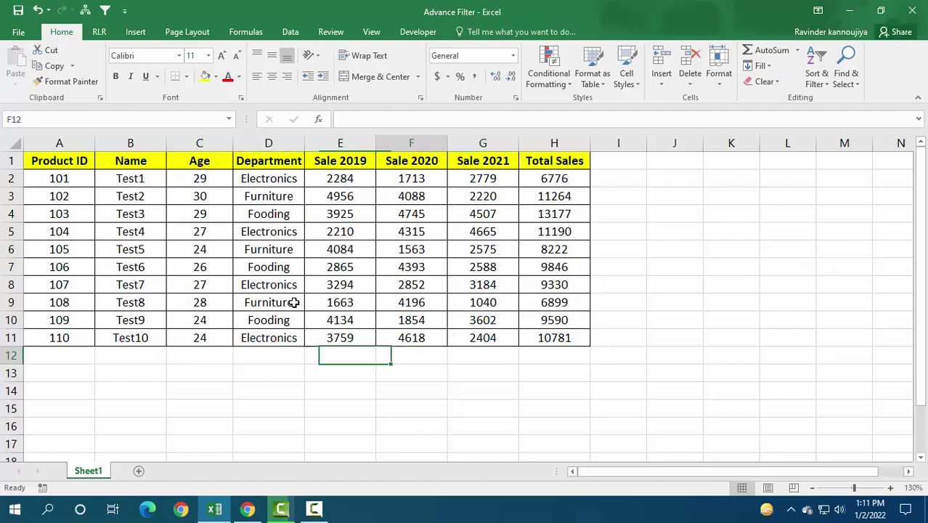
pyautogui.press('Right')
pyautogui.write('>')
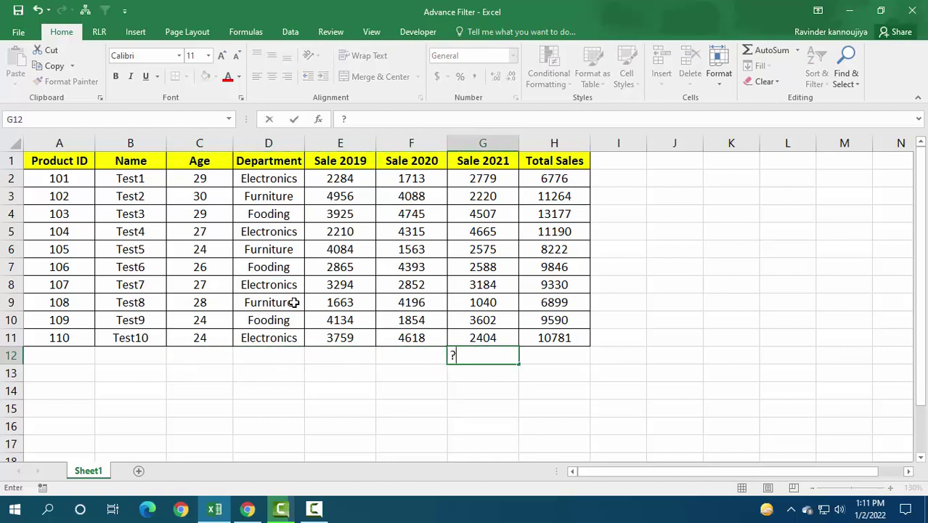
pyautogui.write('20')
pyautogui.write('00')
pyautogui.hotkey('ctrl', 'Return')
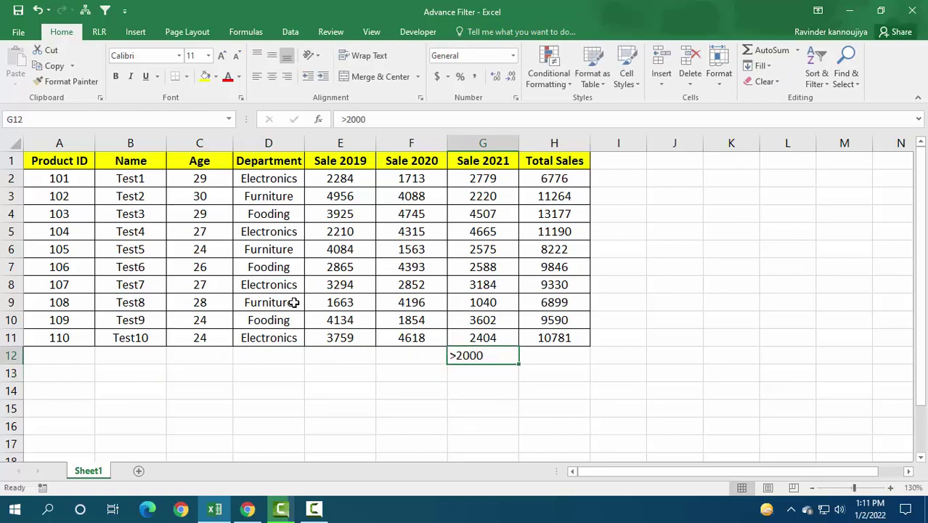